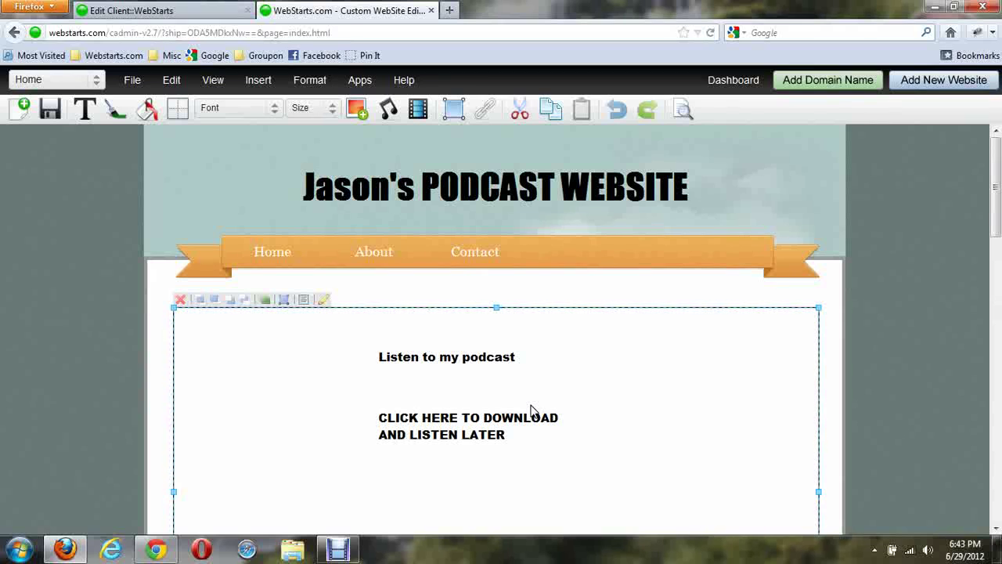
Upload the small name audio file from the Desktop into the website's audio files.
left_click(253, 85)
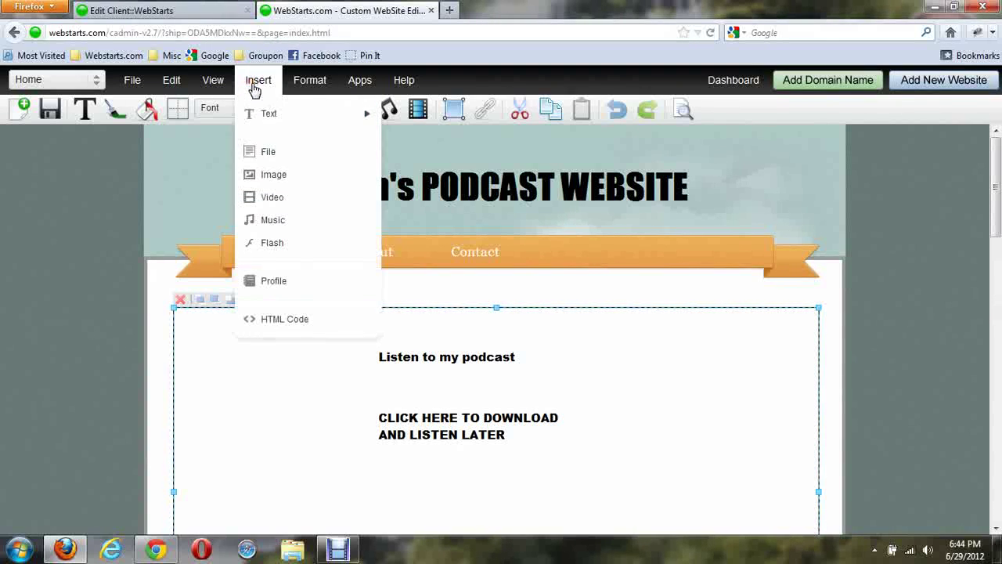
left_click(272, 222)
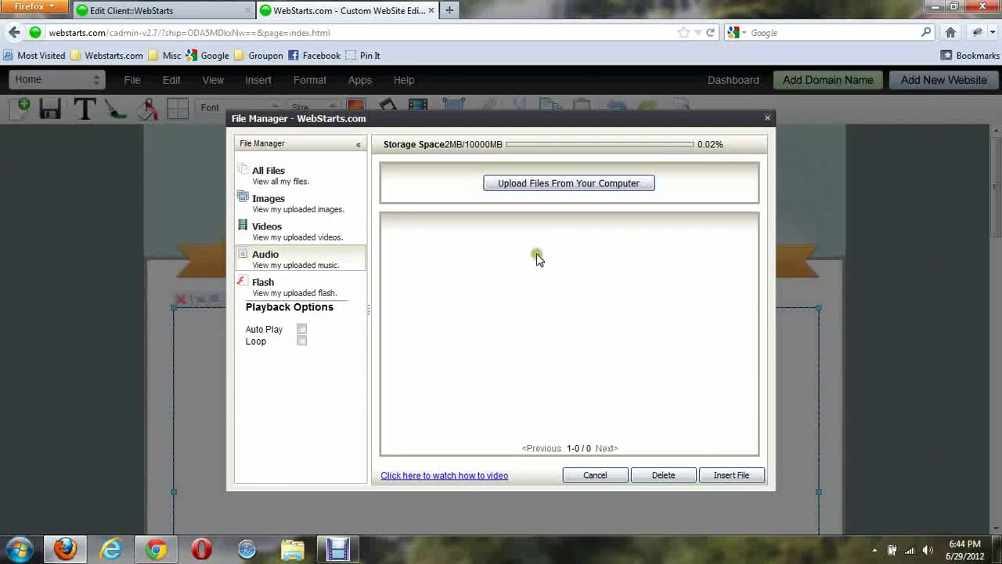
left_click(558, 185)
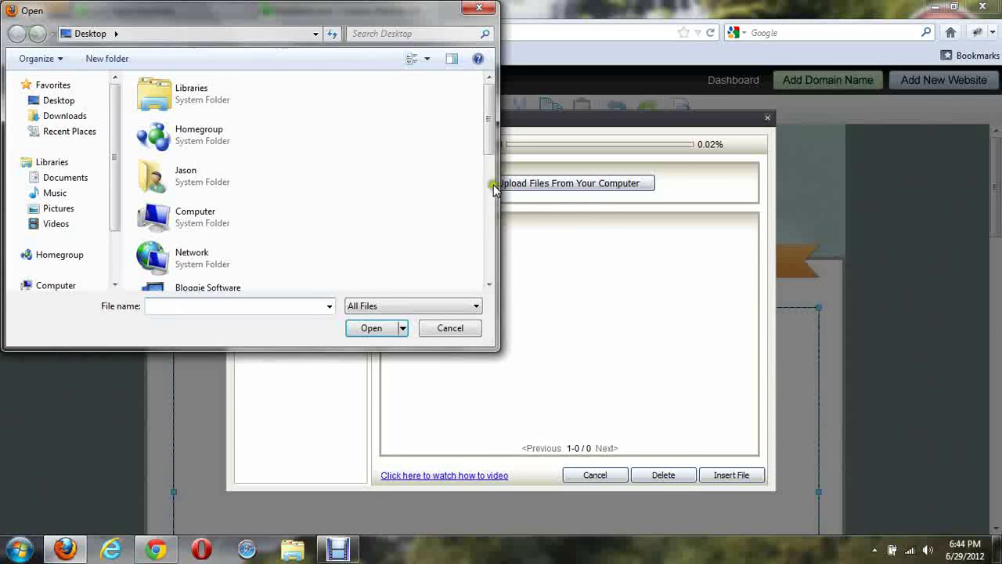
mouse_move(490, 123)
left_mouse_down()
mouse_move(492, 193)
mouse_move(512, 260)
mouse_move(496, 275)
left_mouse_up()
left_click(206, 273)
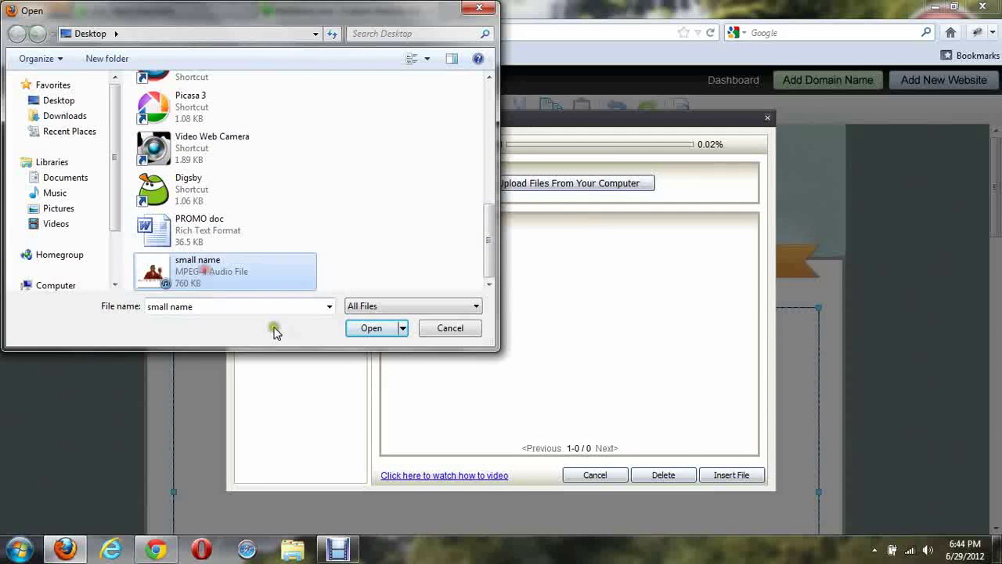
left_click(367, 328)
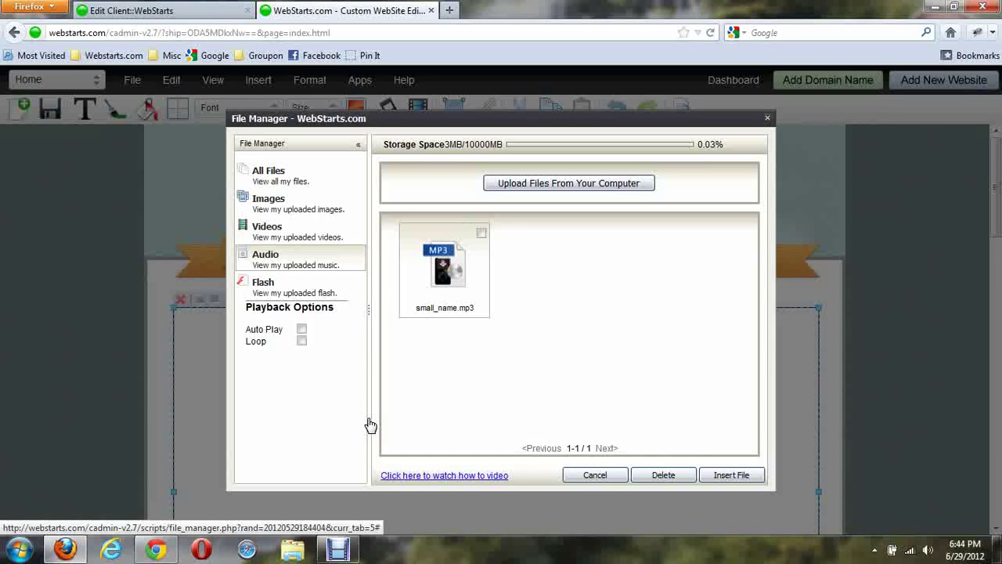
Insert the small_name.mp3 player between "Listen to my podcast" and the download text, and save the page.
left_click(481, 233)
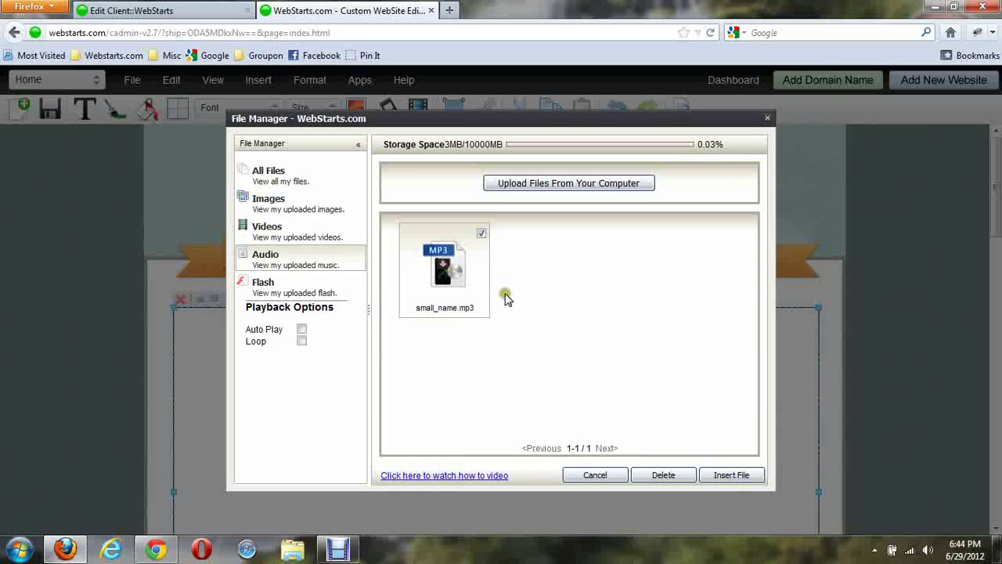
left_click(728, 475)
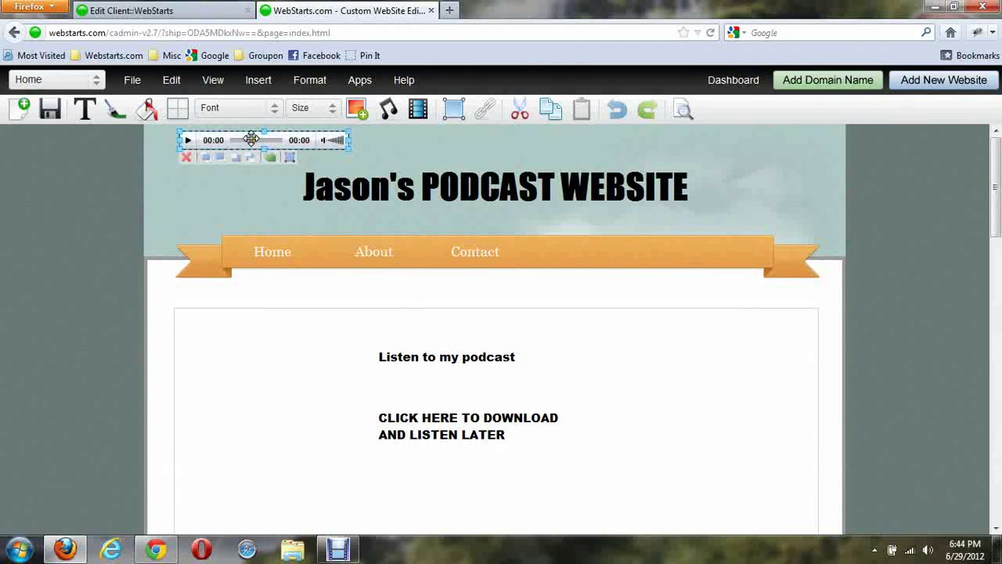
left_click_drag(250, 138, 445, 385)
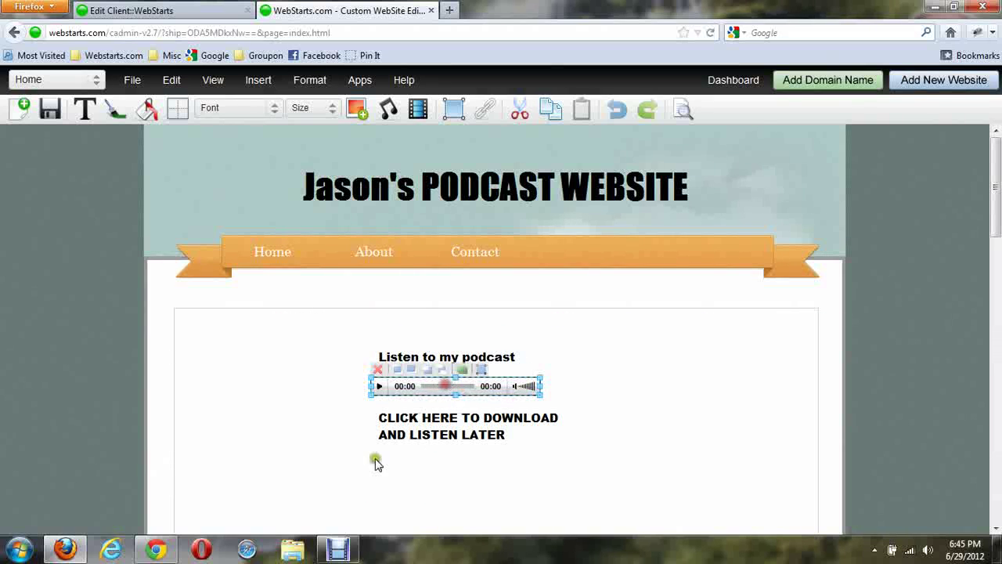
left_click(51, 110)
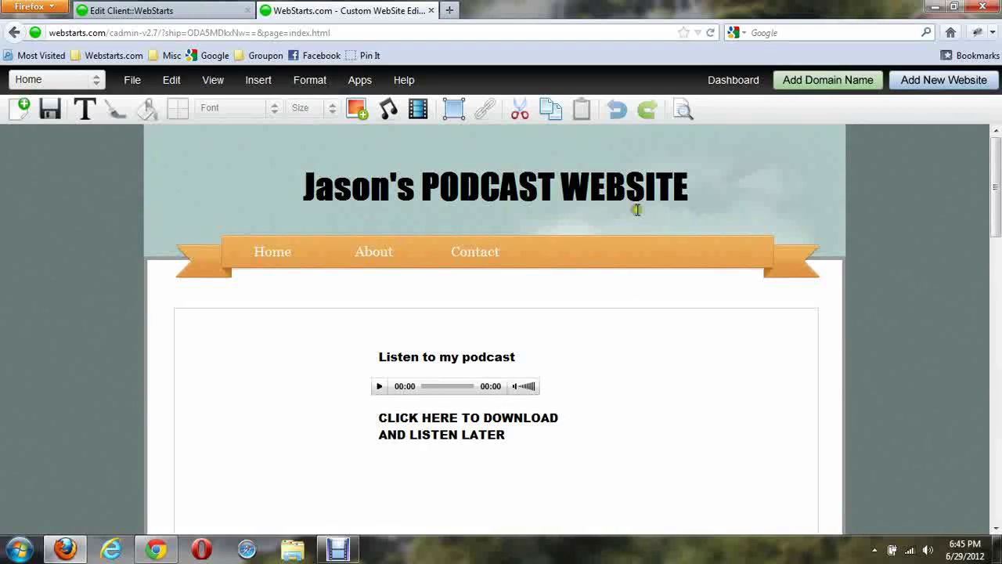
Preview the page and test playback of the podcast player, and return to the website editor.
left_click(685, 112)
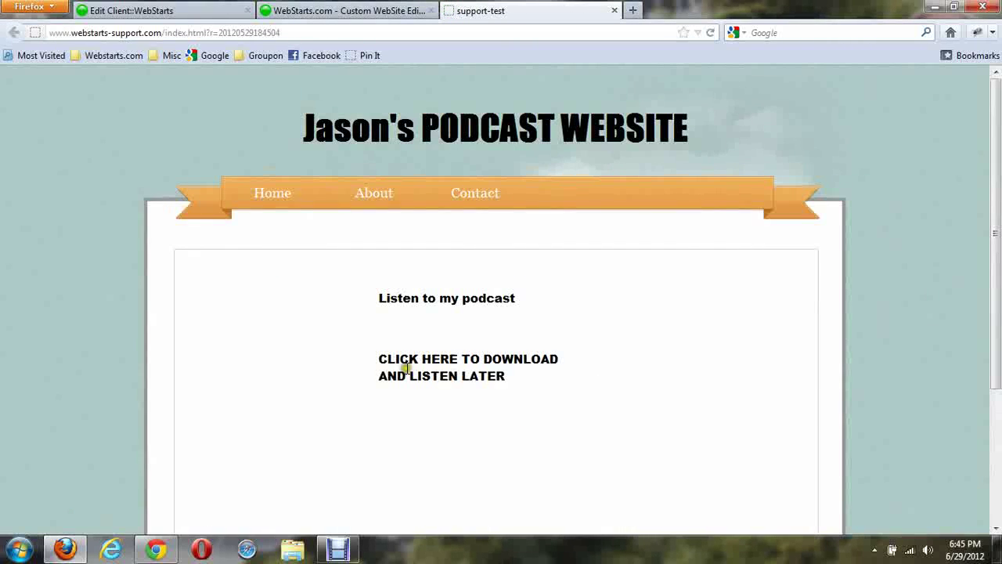
left_click(377, 328)
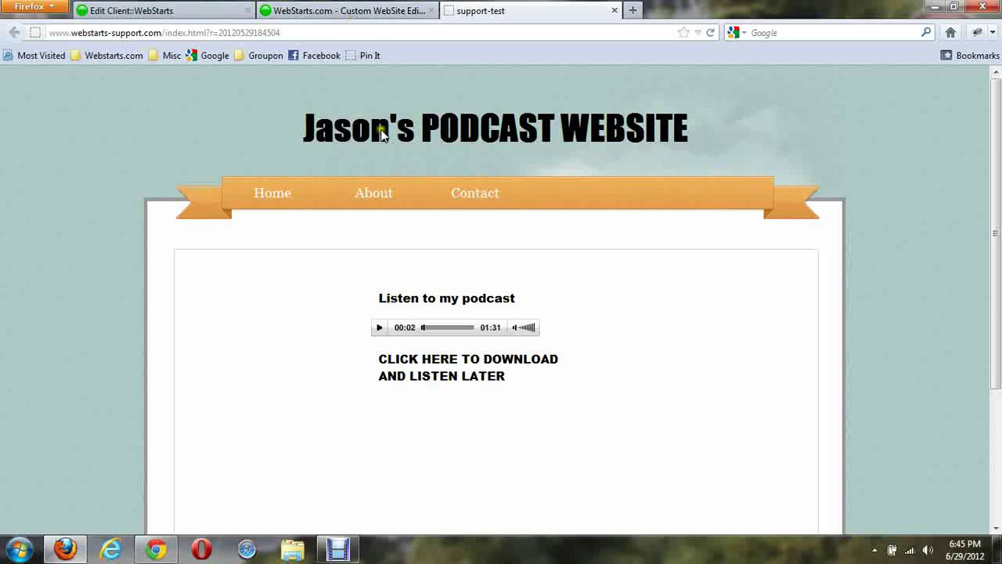
left_click(353, 11)
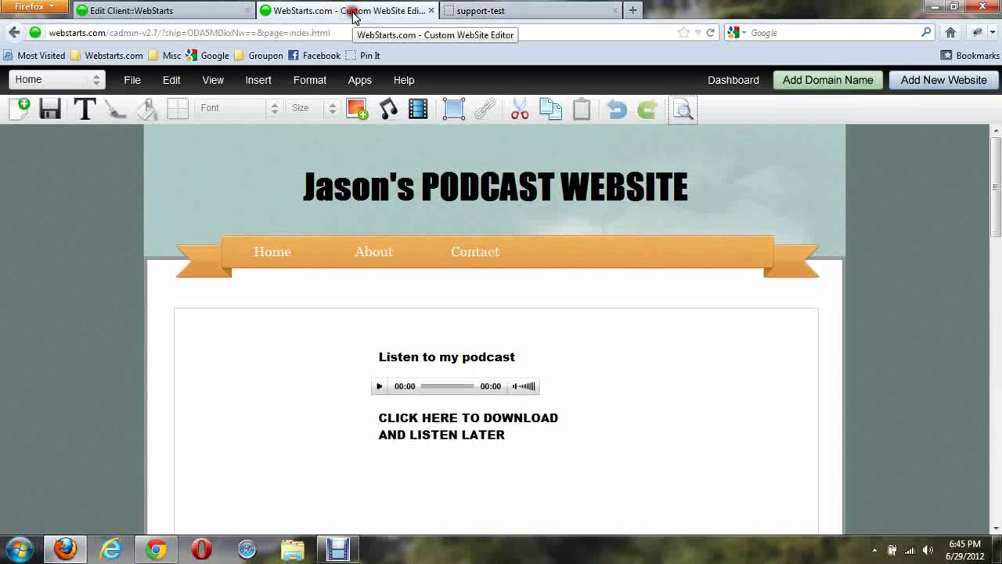
Link the text "CLICK HERE TO DOWNLOAD AND LISTEN LATER" to the uploaded small_name.mp3 and save the page.
left_click(383, 423)
double_click(384, 423)
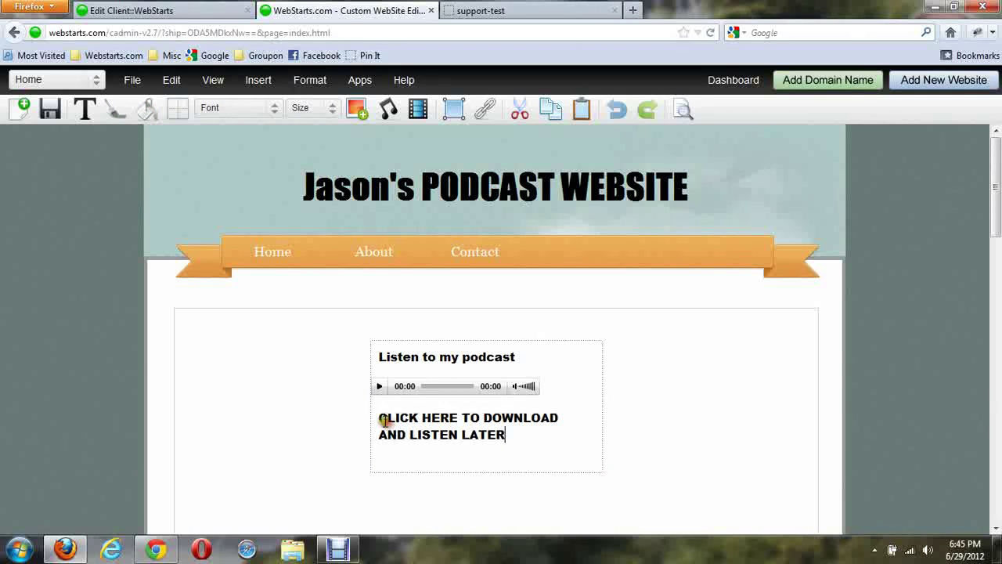
left_click_drag(379, 418, 505, 442)
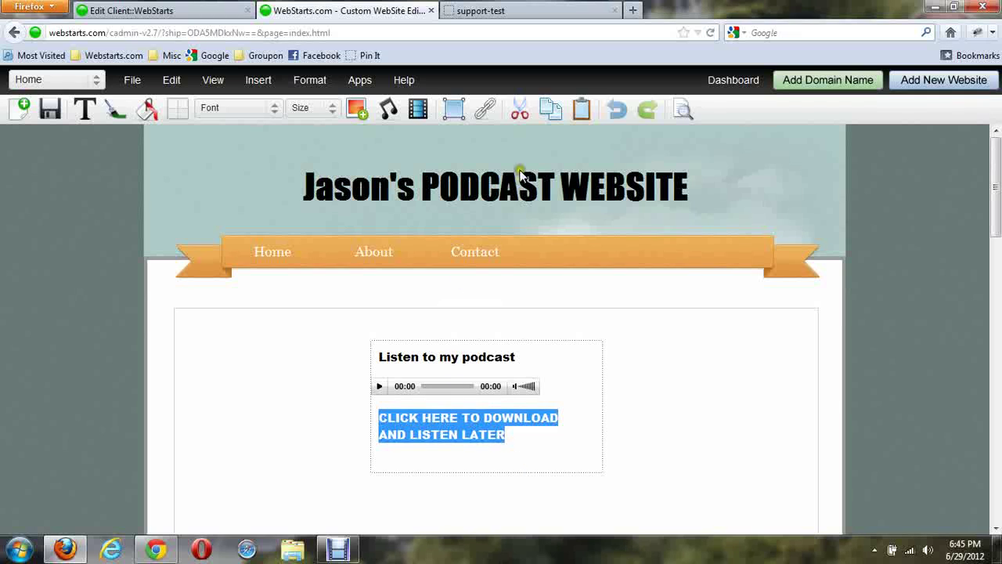
left_click(486, 112)
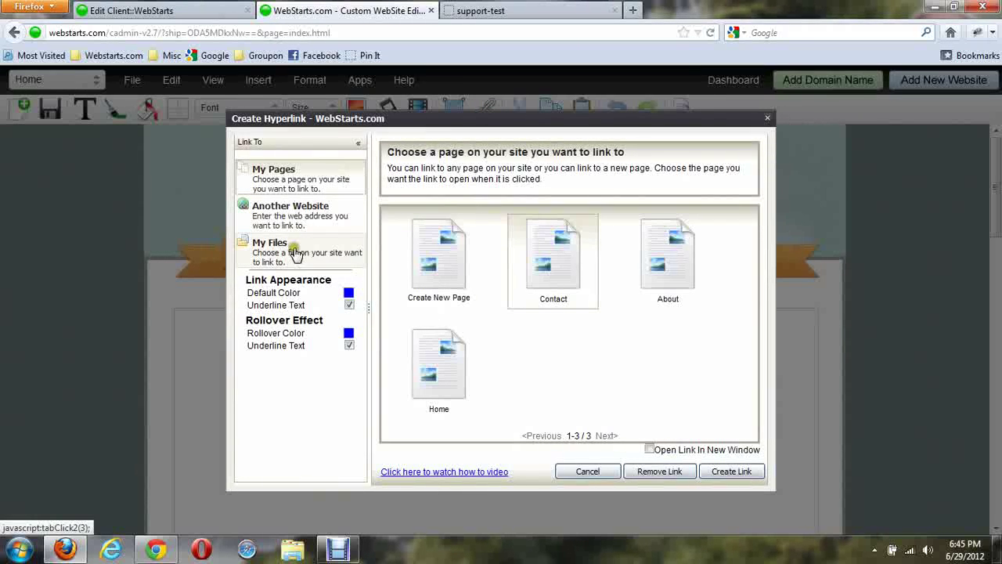
left_click(293, 247)
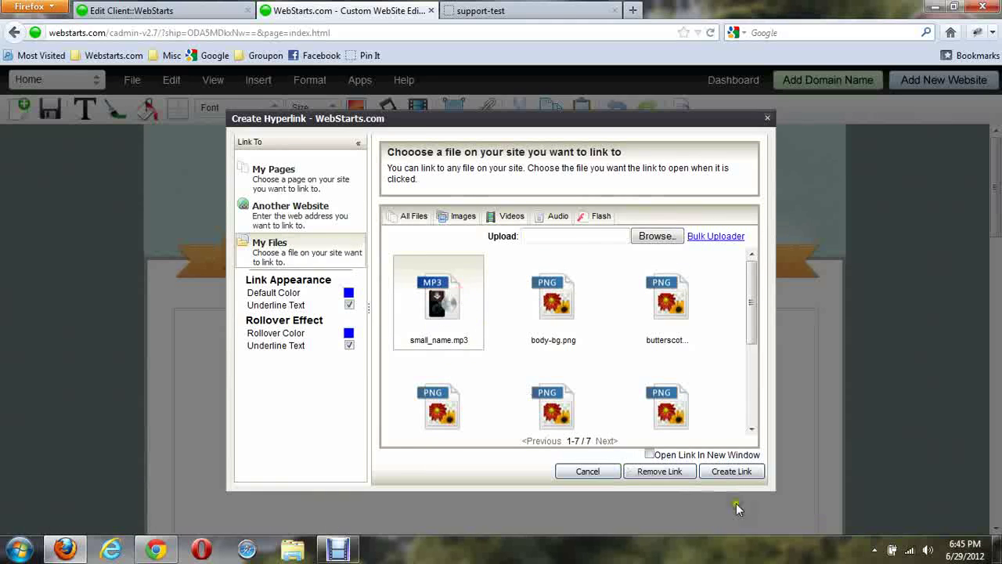
left_click(741, 474)
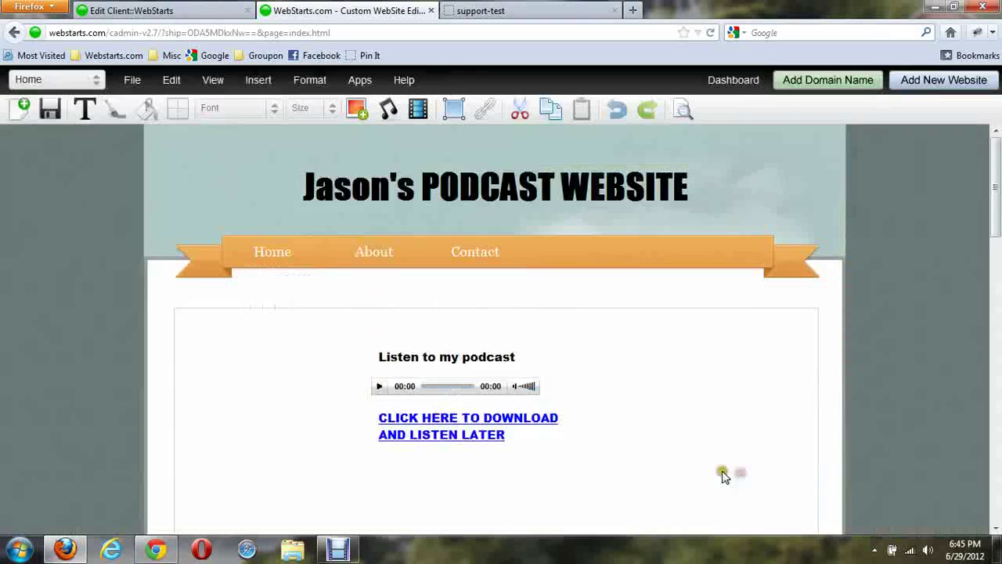
left_click(60, 114)
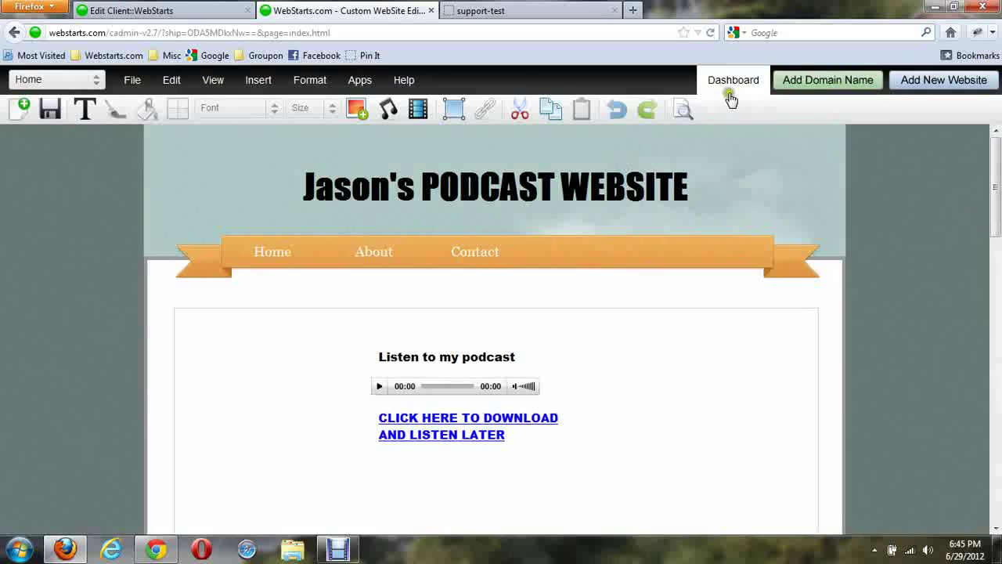
Preview the page, test the download link, and close the preview after pausing the audio.
left_click(685, 109)
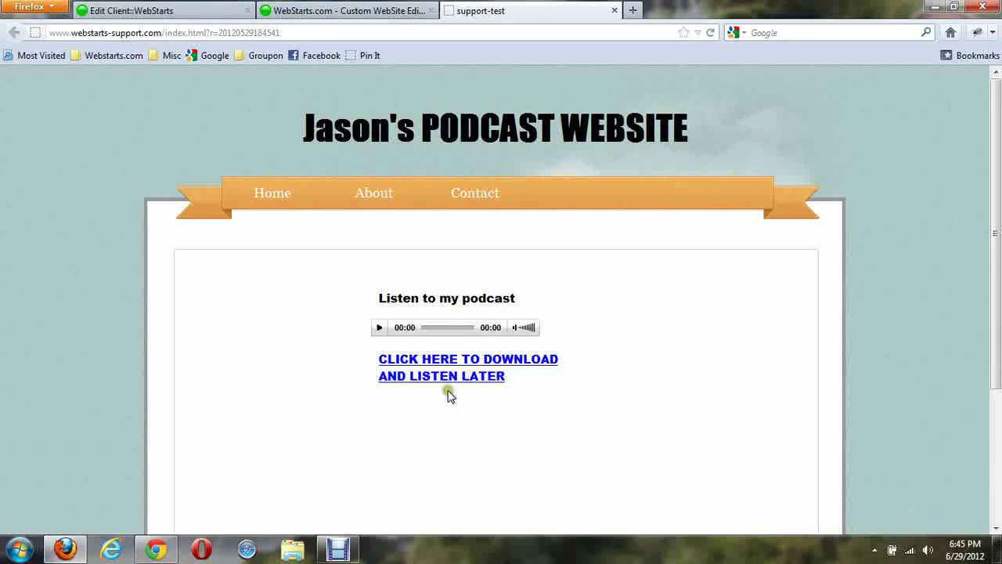
left_click(467, 377)
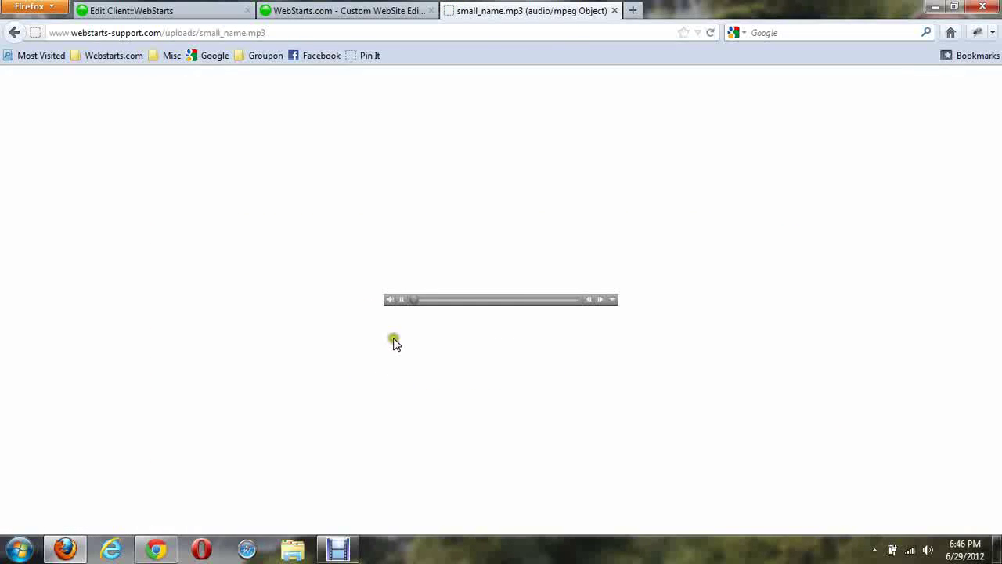
left_click(401, 300)
left_click(613, 10)
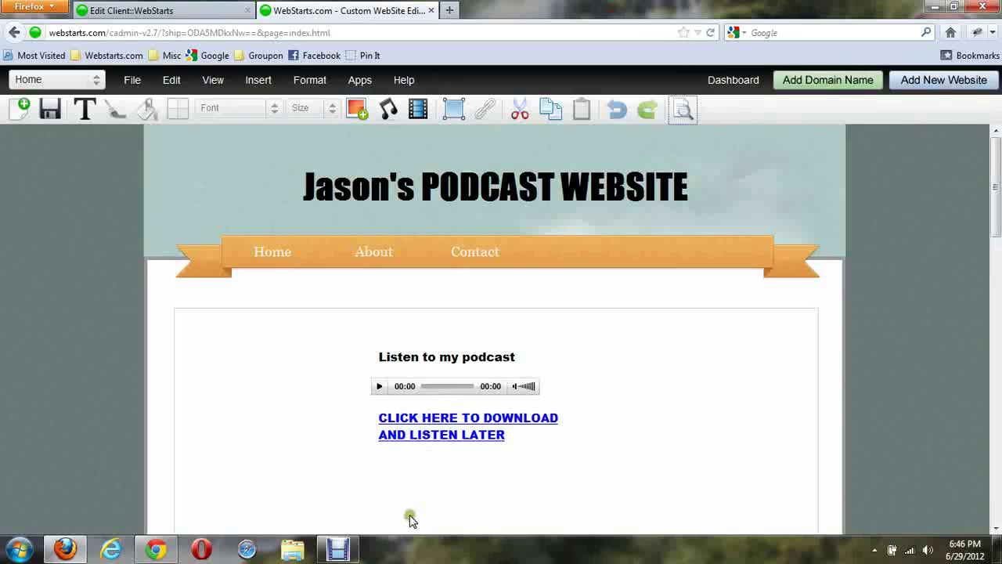
Remove the hyperlink from the text "CLICK HERE TO DOWNLOAD AND LISTEN LATER".
left_click(487, 439)
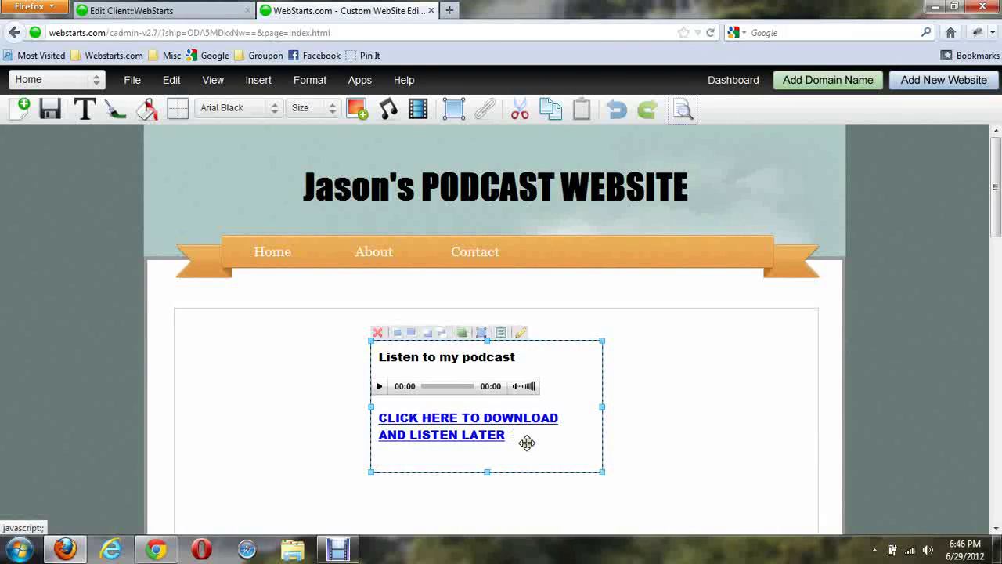
left_click(522, 442)
left_click_drag(521, 441, 374, 417)
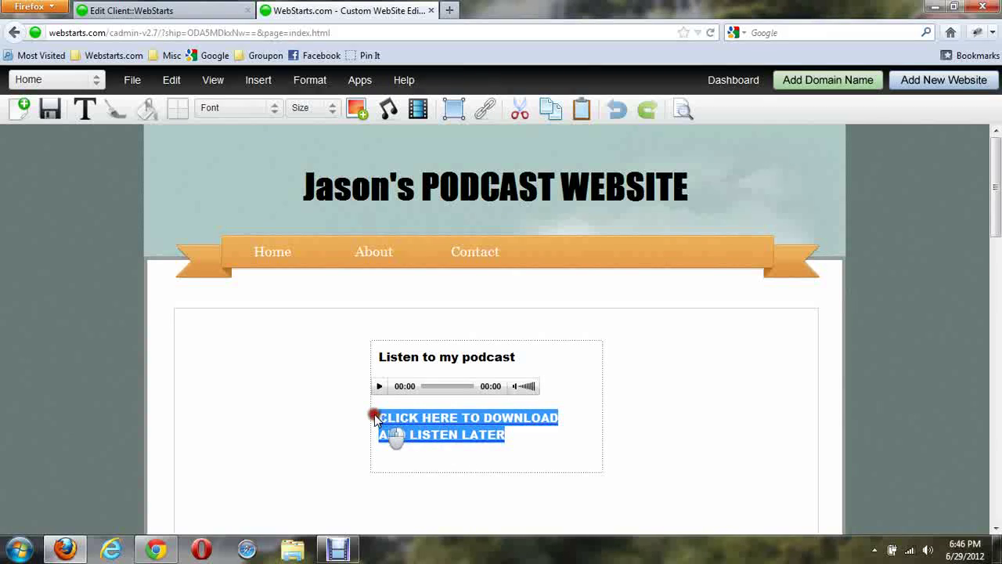
left_click(485, 109)
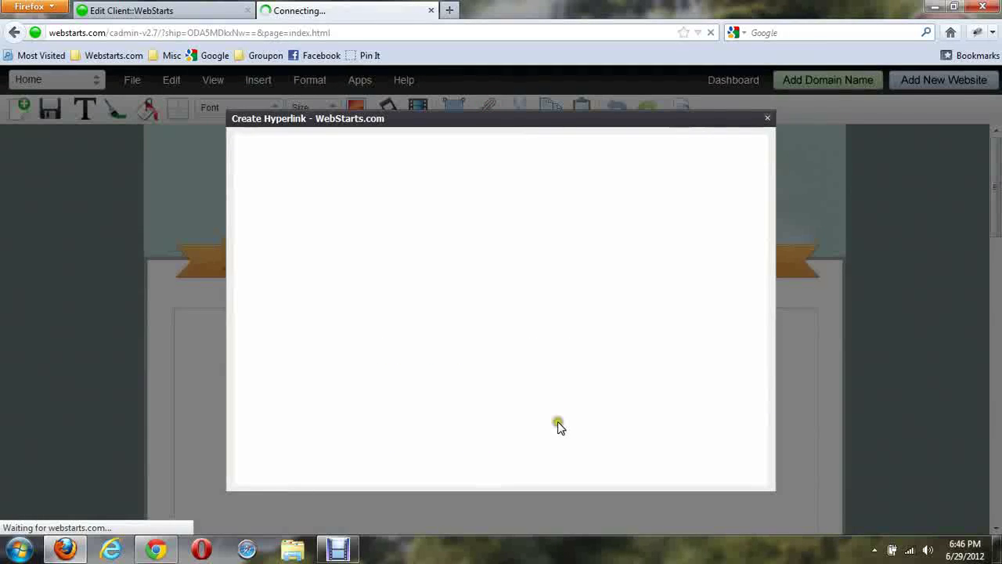
left_click(647, 470)
left_click(336, 474)
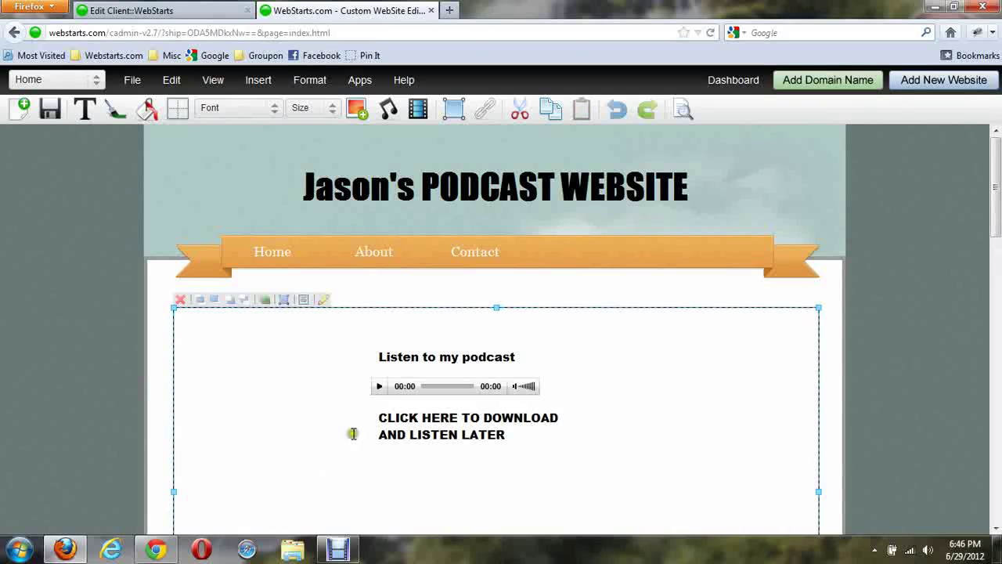
Zip the small name audio file on the desktop with Express Zip and place the archive beneath it before returning to Firefox.
left_click(932, 7)
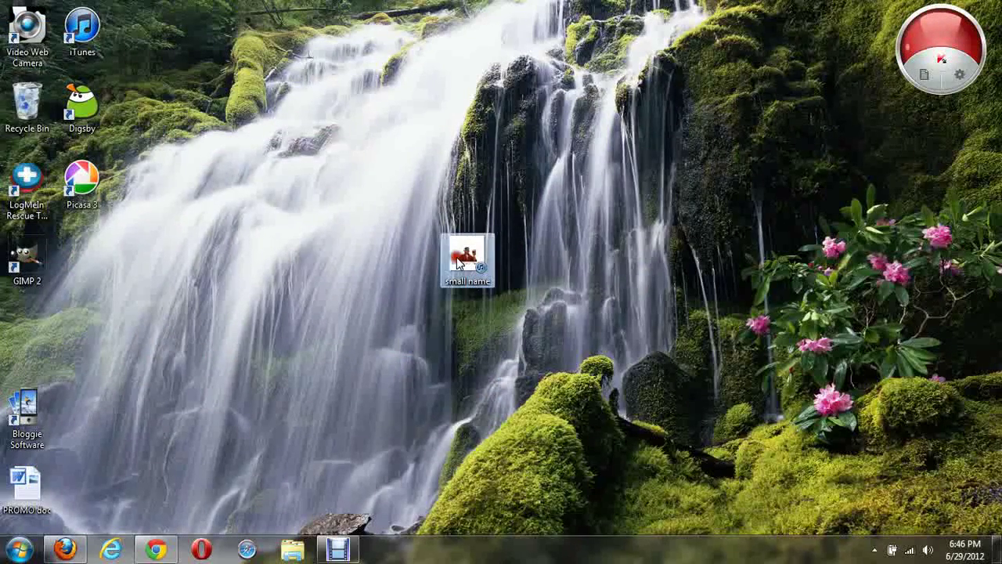
right_click(459, 264)
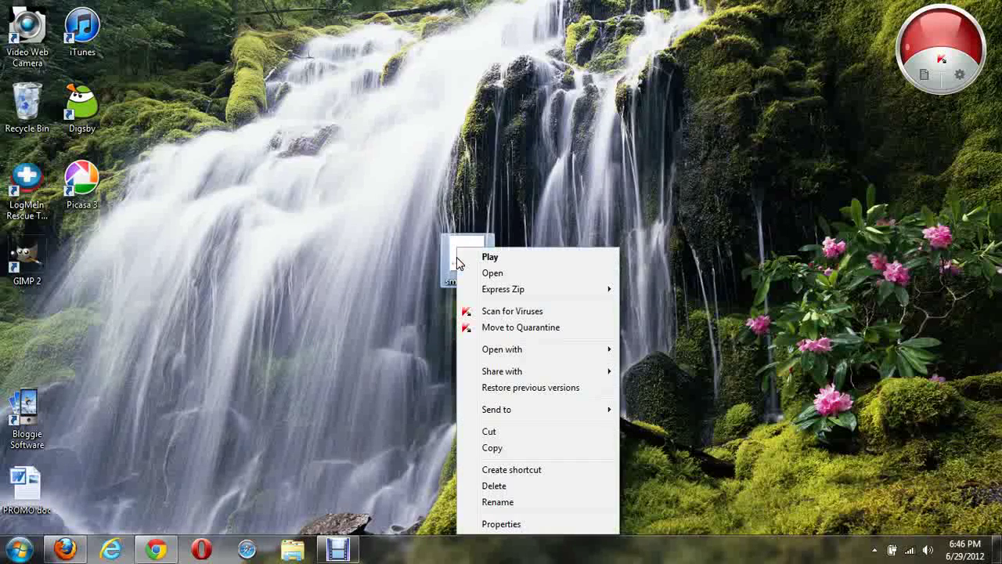
mouse_move(481, 293)
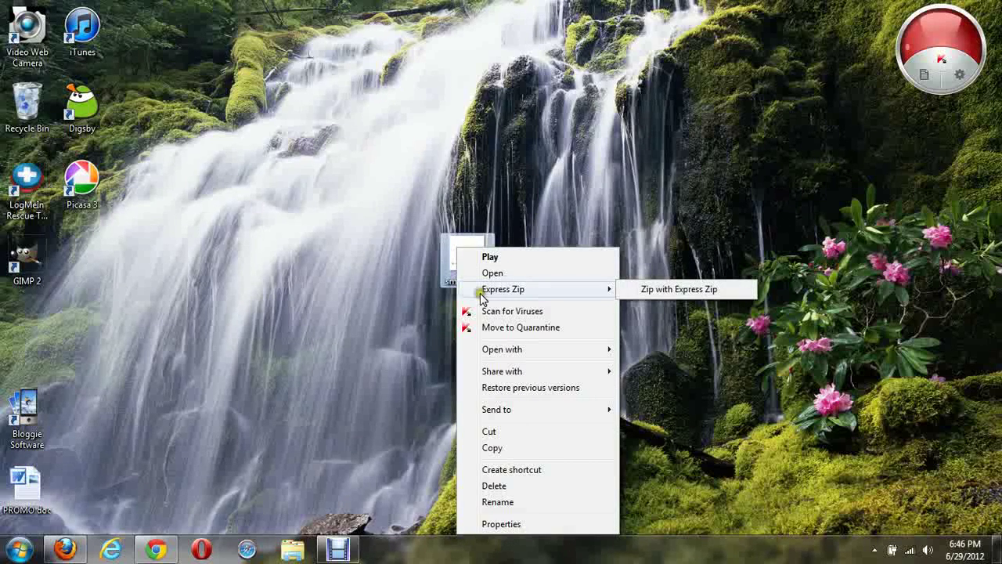
left_click(659, 296)
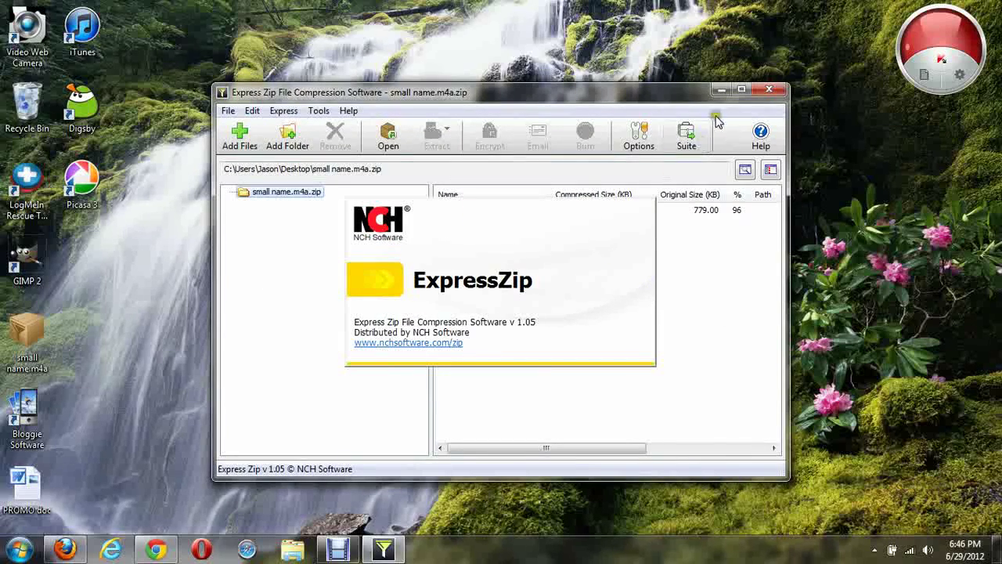
left_click(769, 88)
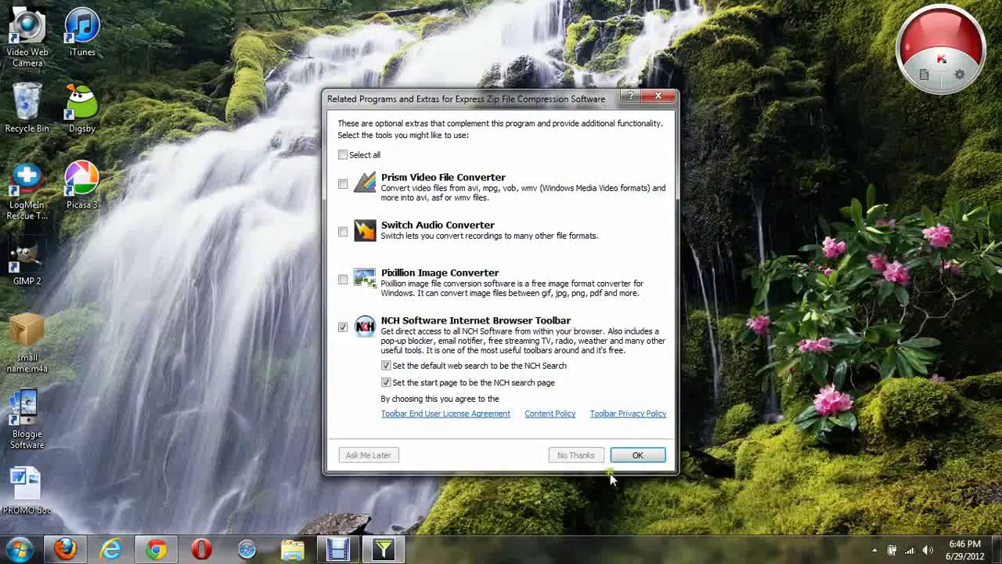
left_click(659, 97)
left_click_drag(23, 366, 463, 380)
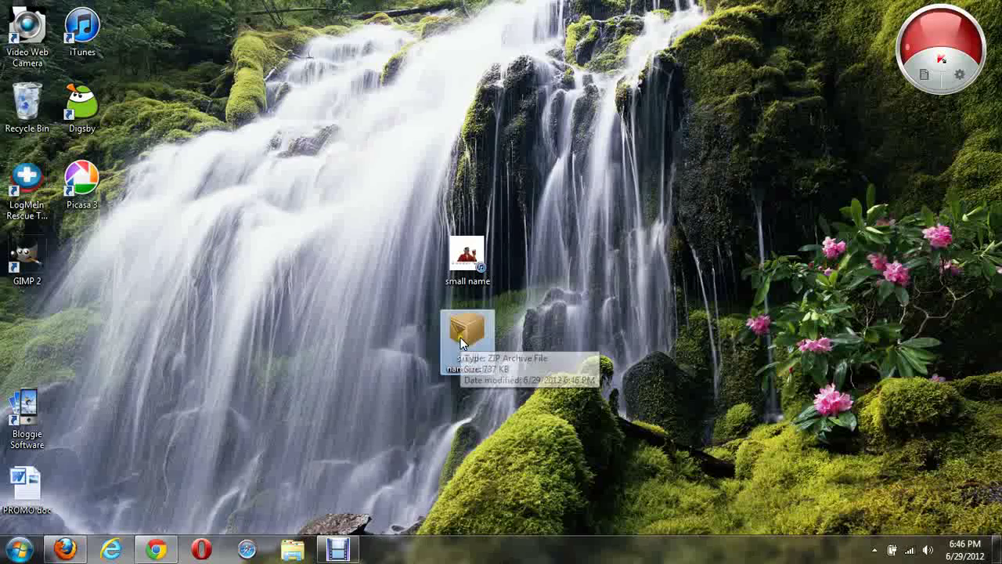
left_click(65, 549)
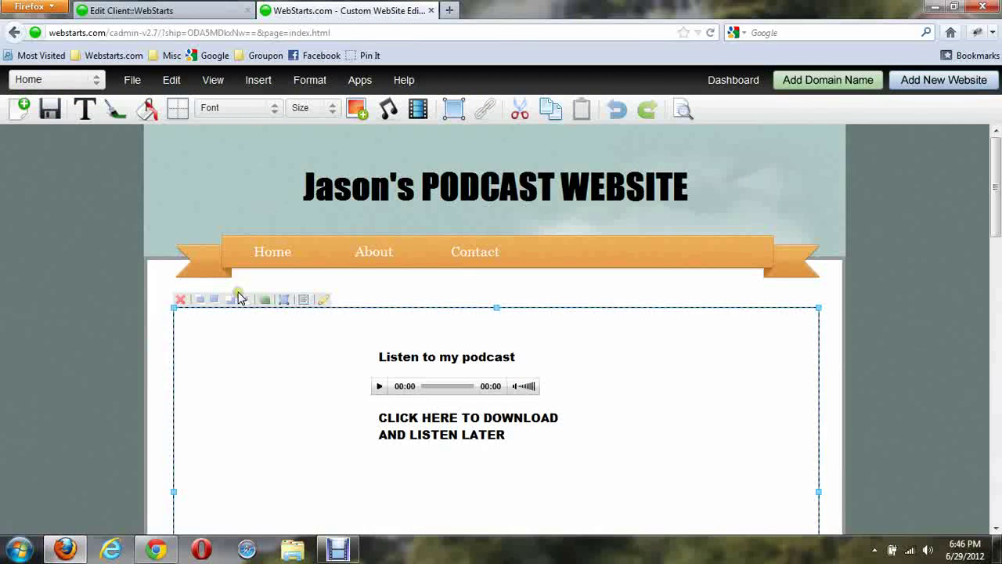
left_click(371, 422)
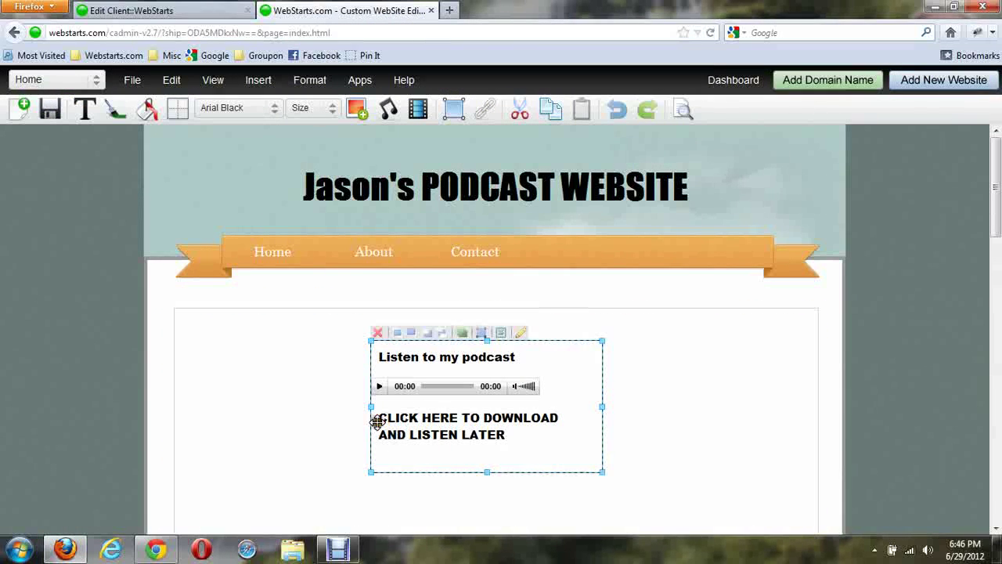
left_click(379, 418)
left_click(379, 418)
left_click_drag(379, 418, 508, 438)
left_click(485, 112)
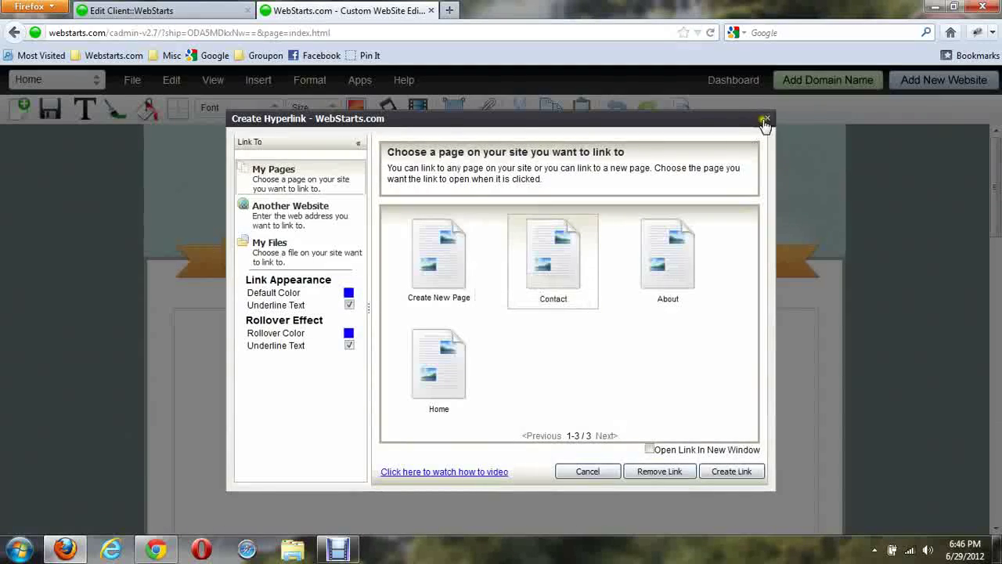
left_click(767, 118)
Upload the zipped small name.m4a archive from the desktop to the site's files and close the file manager without inserting anything.
left_click(255, 78)
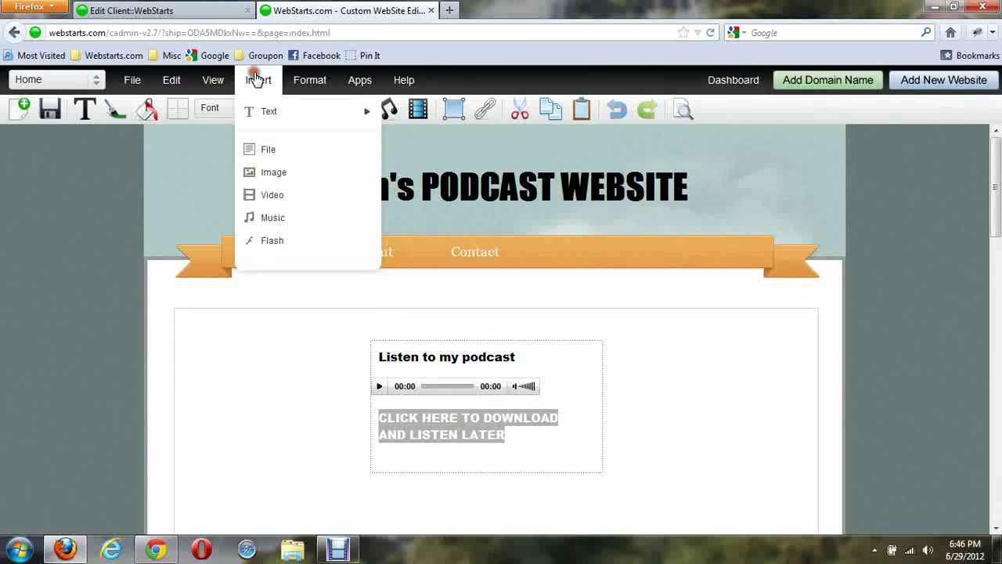
left_click(267, 153)
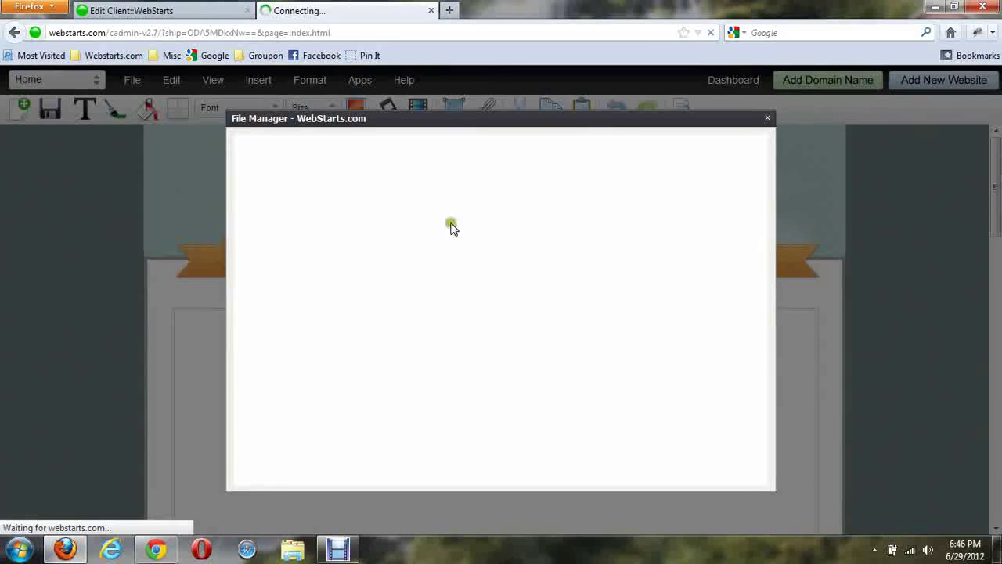
left_click(538, 187)
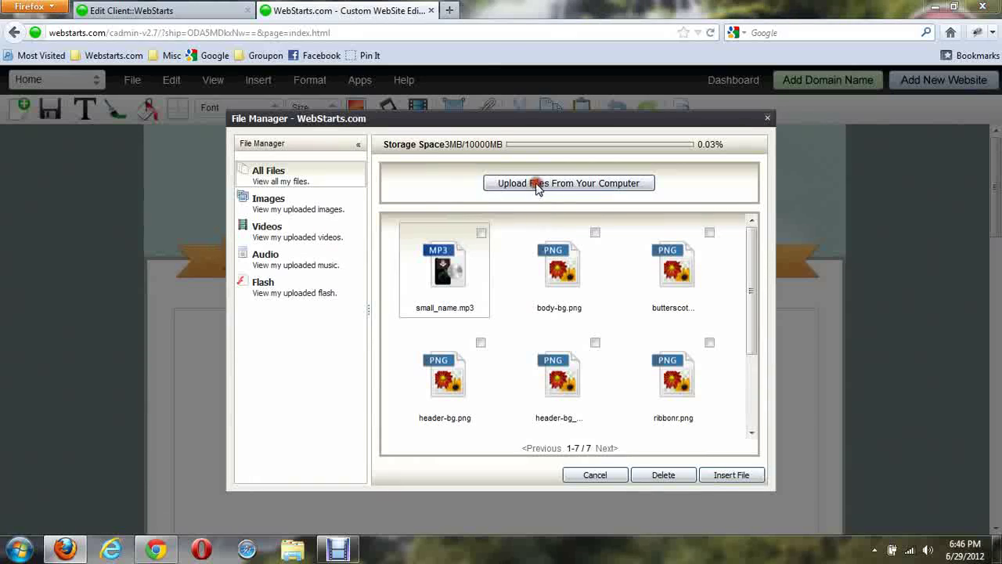
left_click_drag(488, 118, 485, 261)
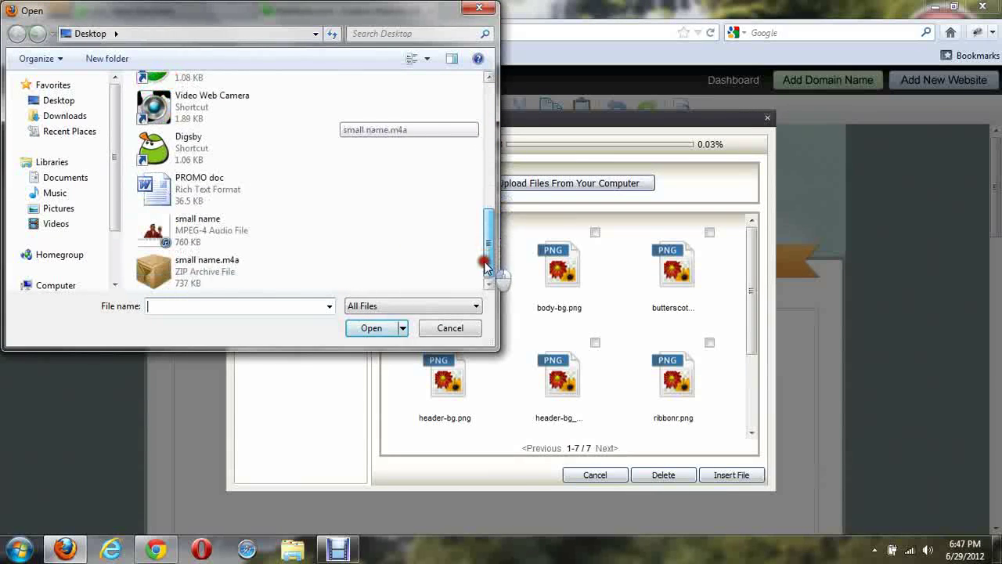
left_click(192, 260)
left_click(364, 327)
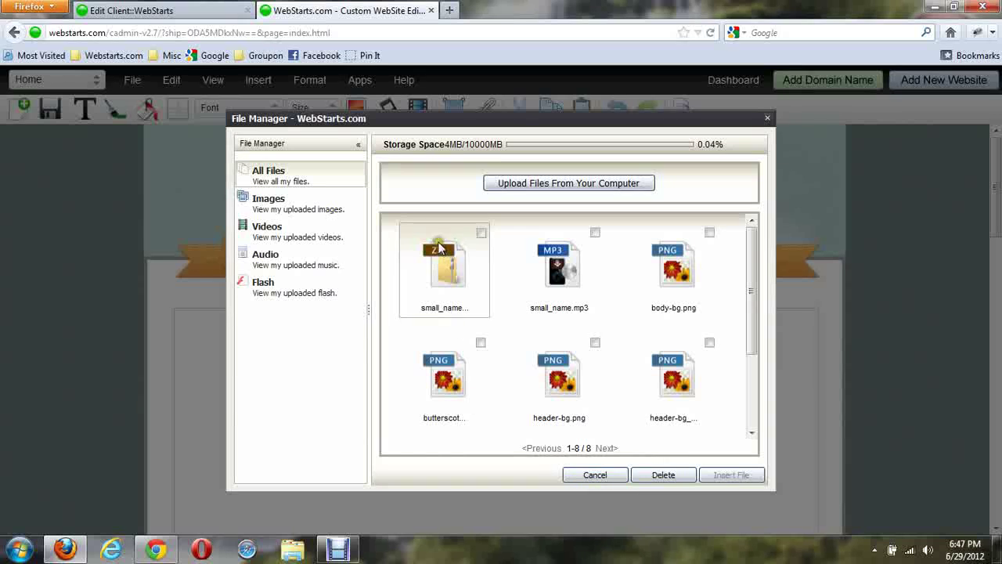
left_click(592, 475)
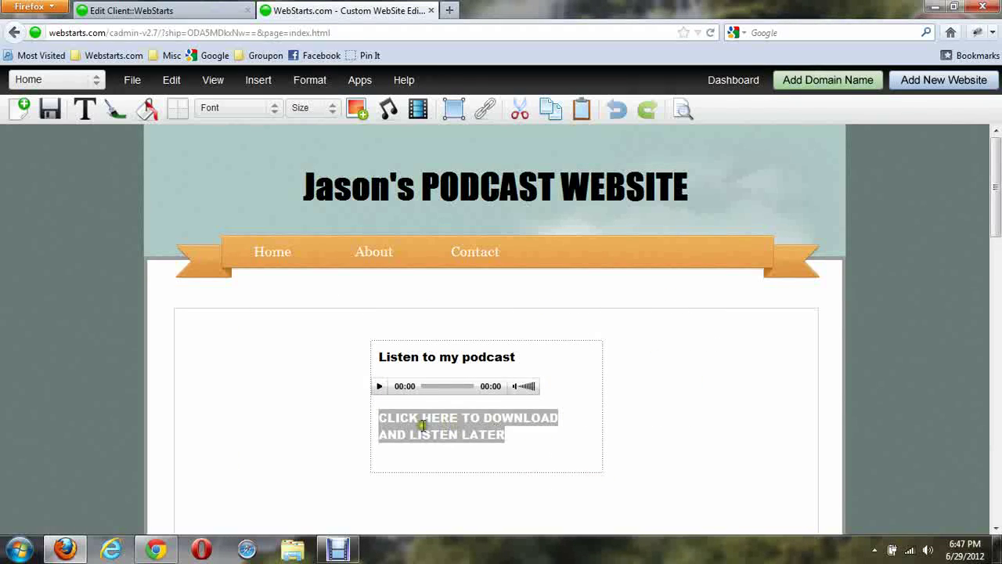
Link the text "CLICK HERE TO DOWNLOAD AND LISTEN LATER" to the uploaded small_name ZIP file and save the page.
left_click(396, 421)
left_click_drag(380, 417, 515, 429)
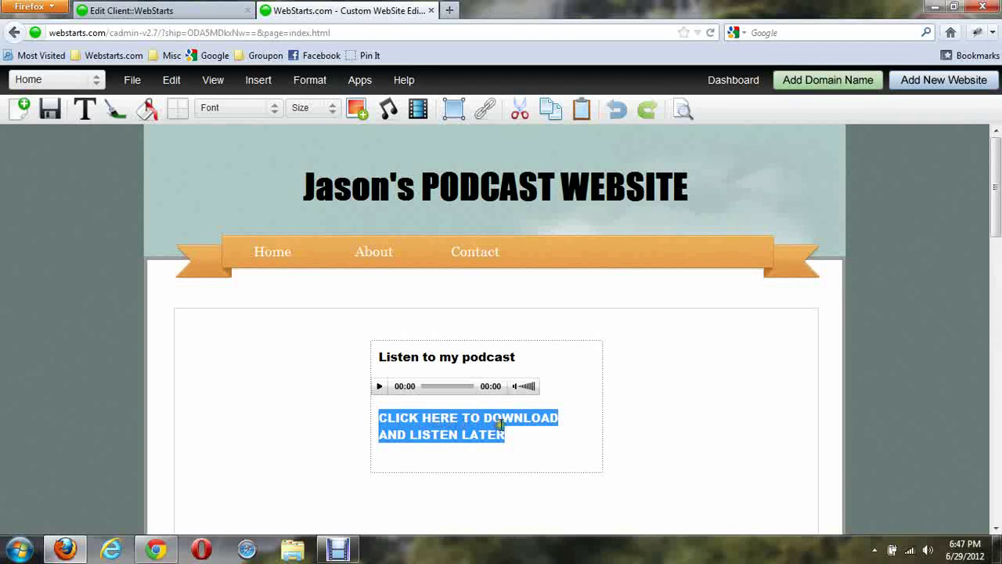
left_click(486, 110)
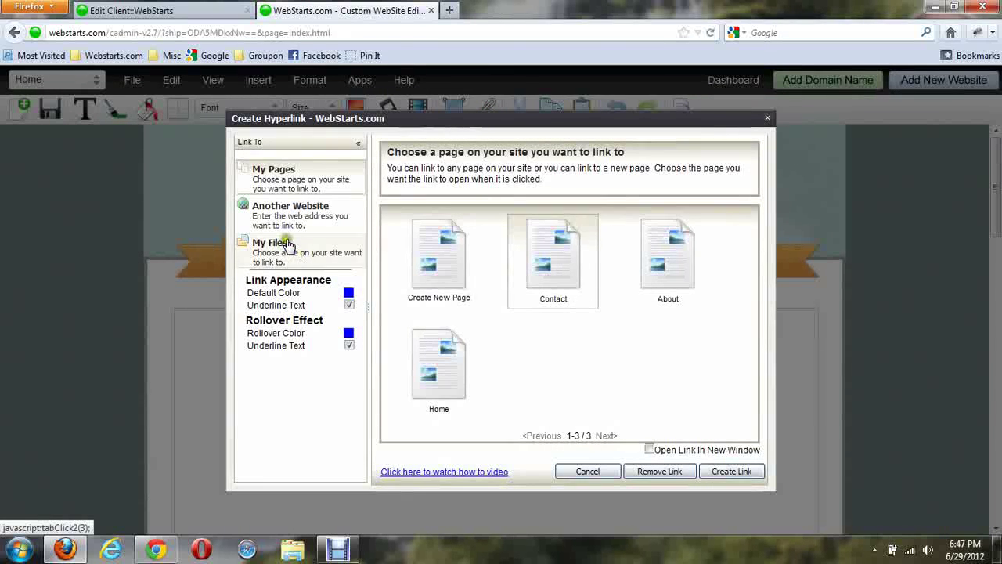
left_click(288, 245)
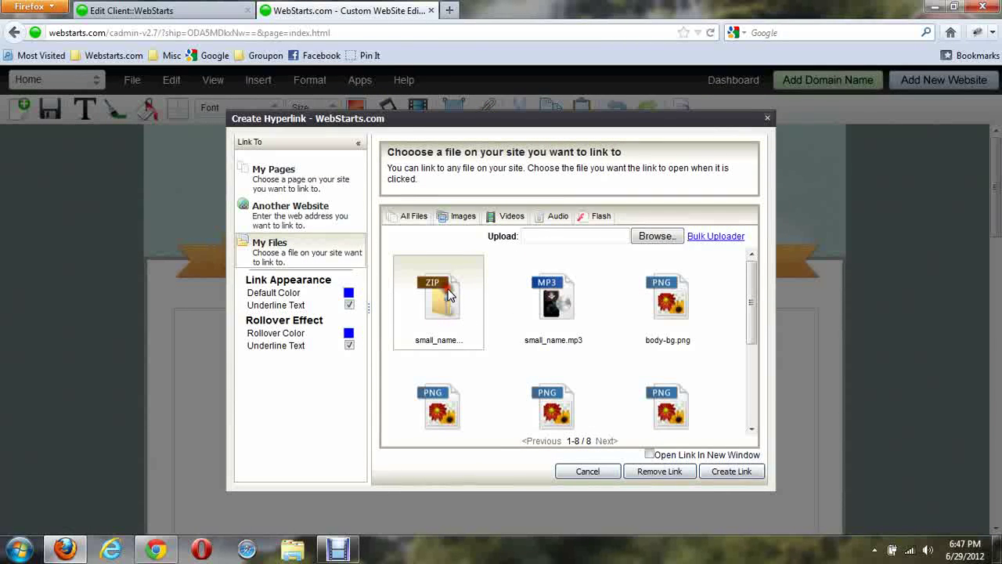
left_click(727, 471)
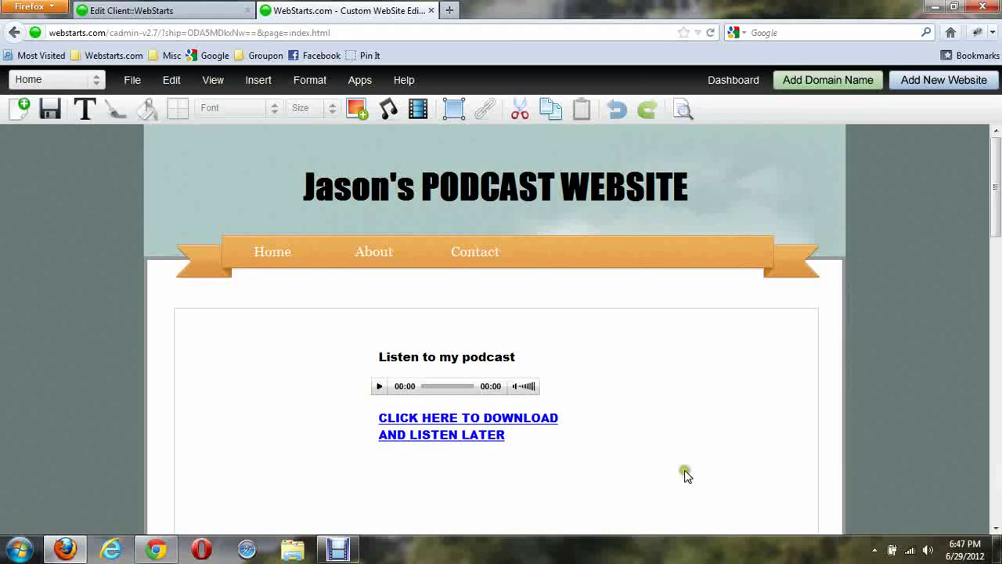
left_click(52, 114)
Preview the page and test the download link by saving small_name_m4a.zip to the computer.
left_click(685, 116)
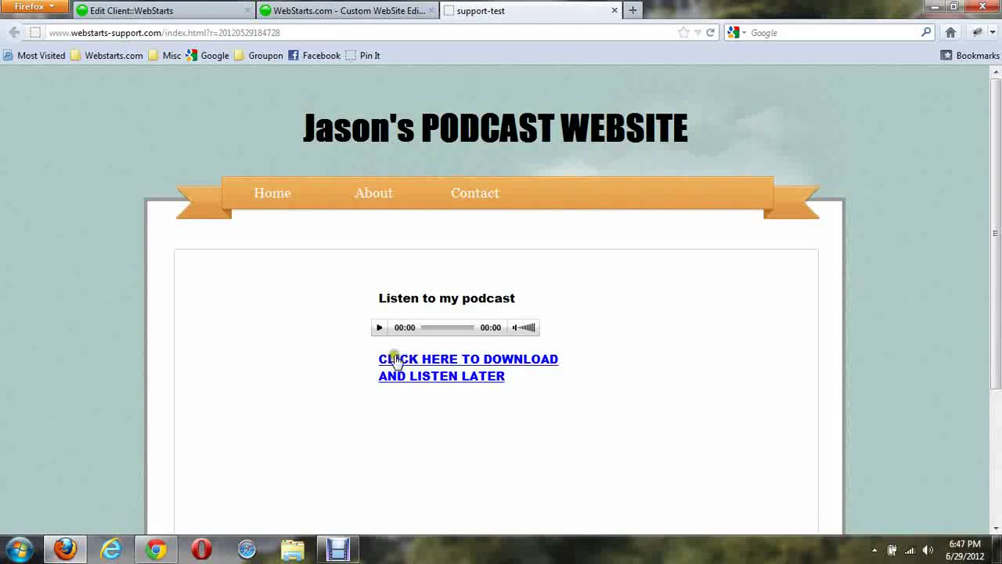
left_click(439, 366)
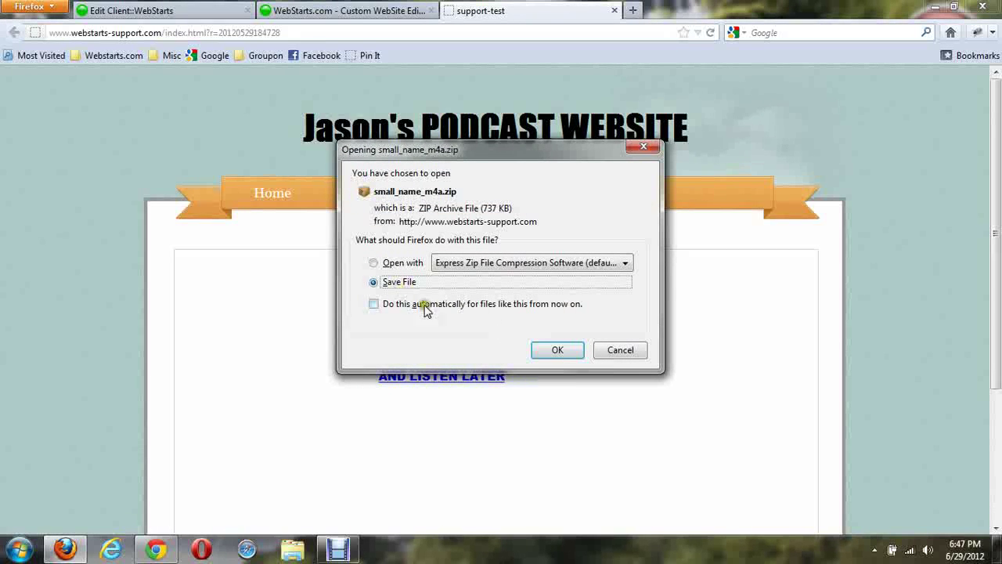
left_click(552, 349)
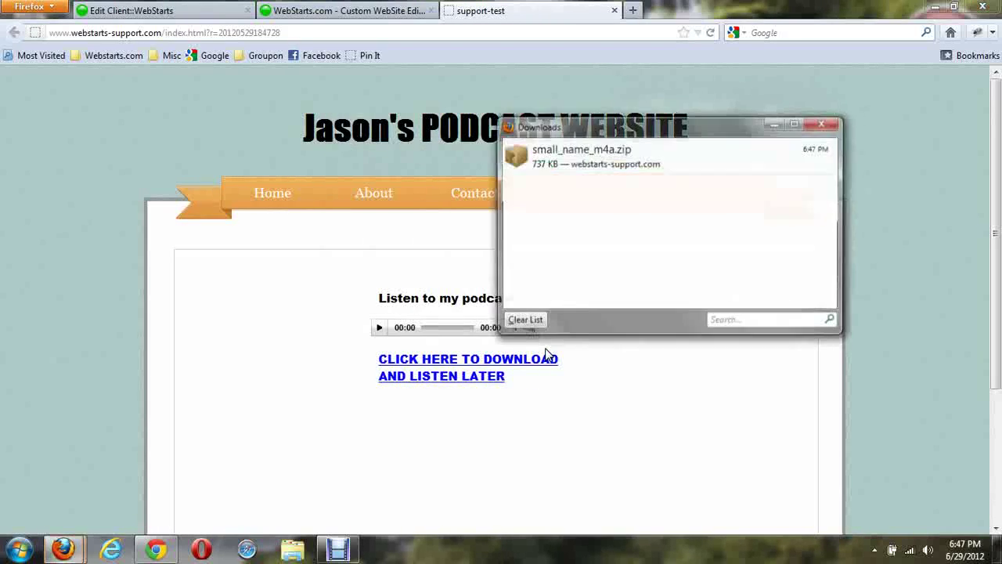